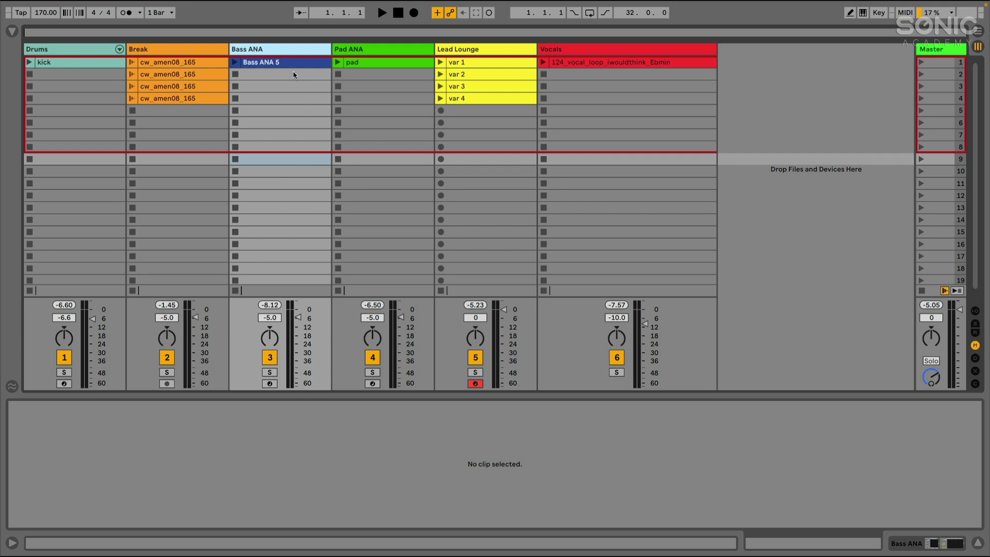
# Launch scene 1 and inspect the Bass ANA track's frequency spectrum in the enlarged analyser display
pyautogui.click(272, 53)
pyautogui.click(921, 62)
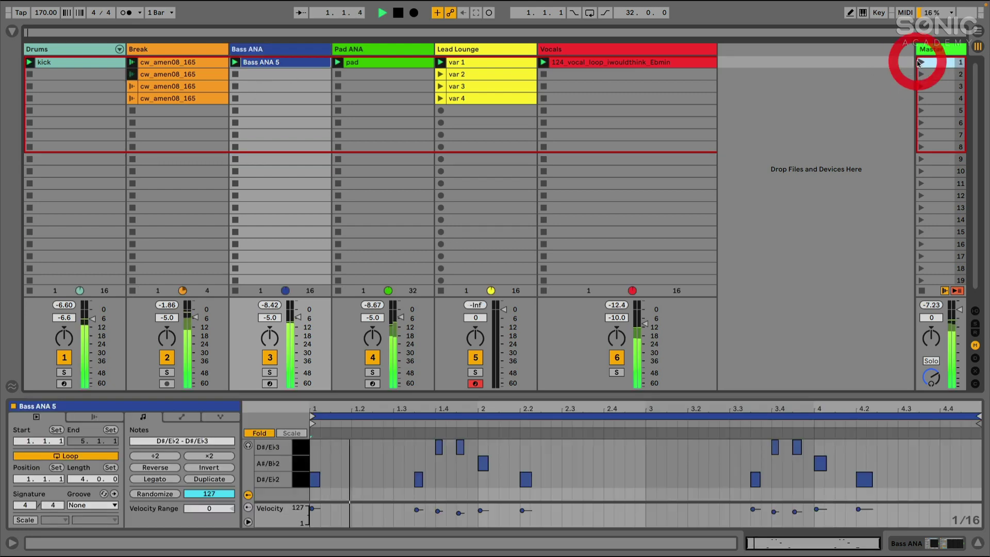
pyautogui.click(265, 48)
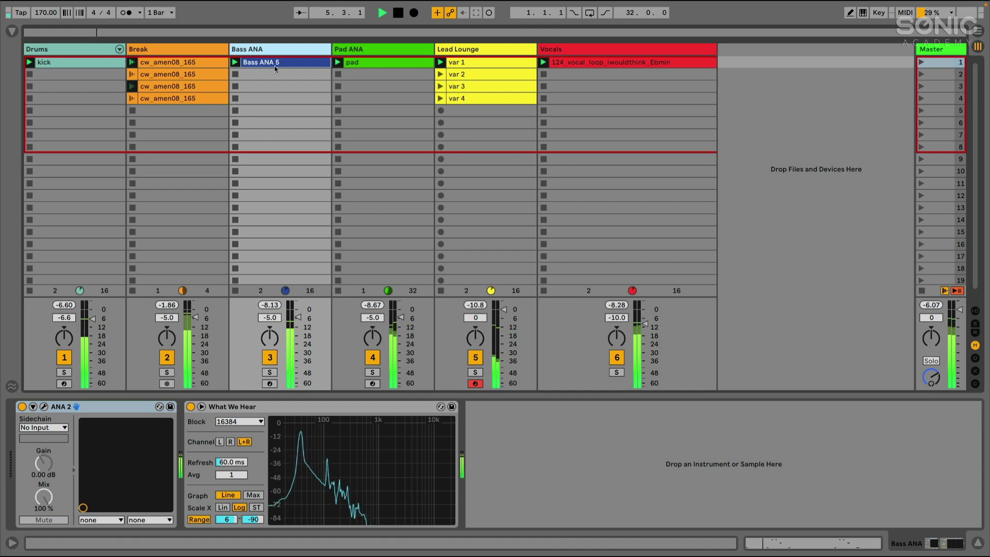
pyautogui.click(202, 406)
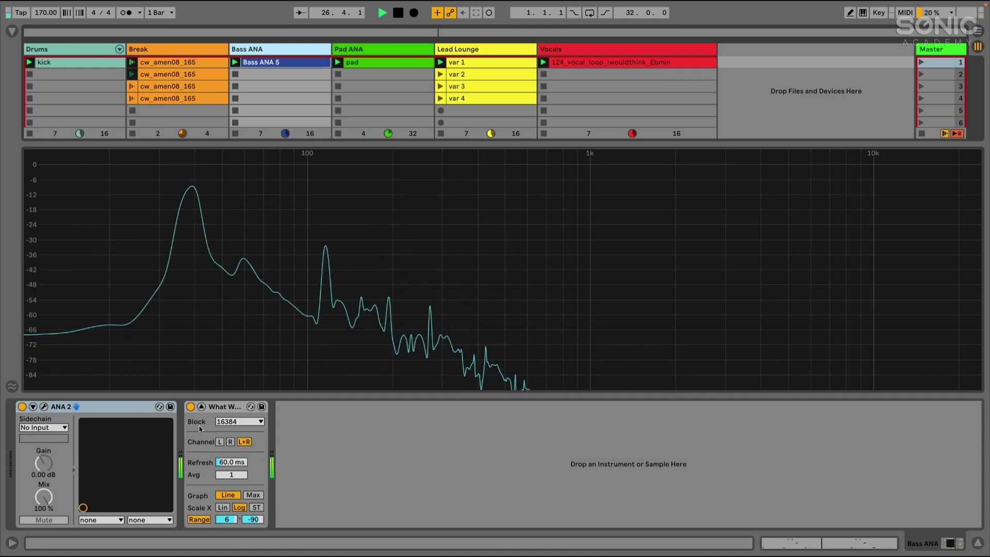
pyautogui.click(202, 405)
# Solo the Bass ANA, Drums and Break tracks to hear them together, with the Bass ANA 5 clip's notes open
pyautogui.click(269, 371)
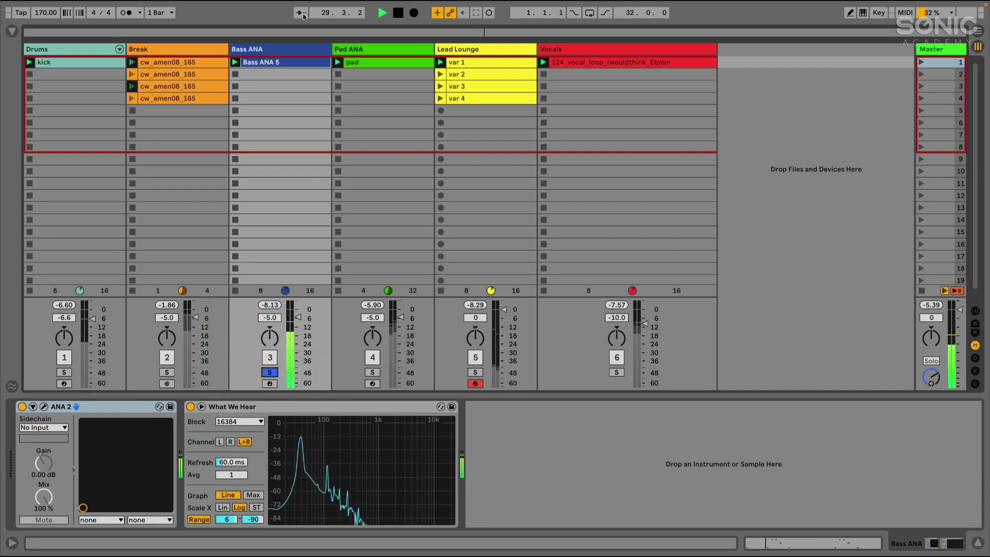
pyautogui.doubleClick(288, 62)
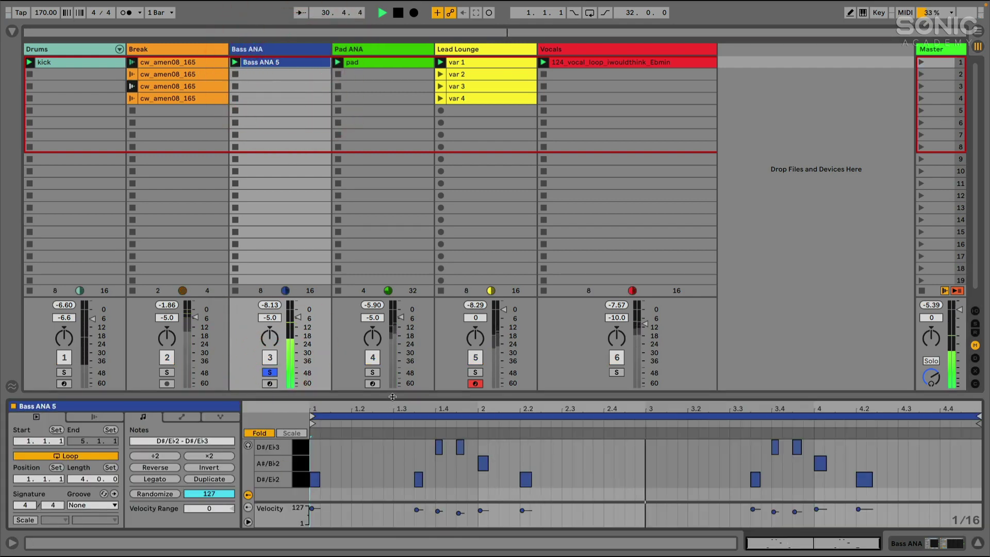
pyautogui.moveTo(392, 395); pyautogui.dragTo(391, 391)
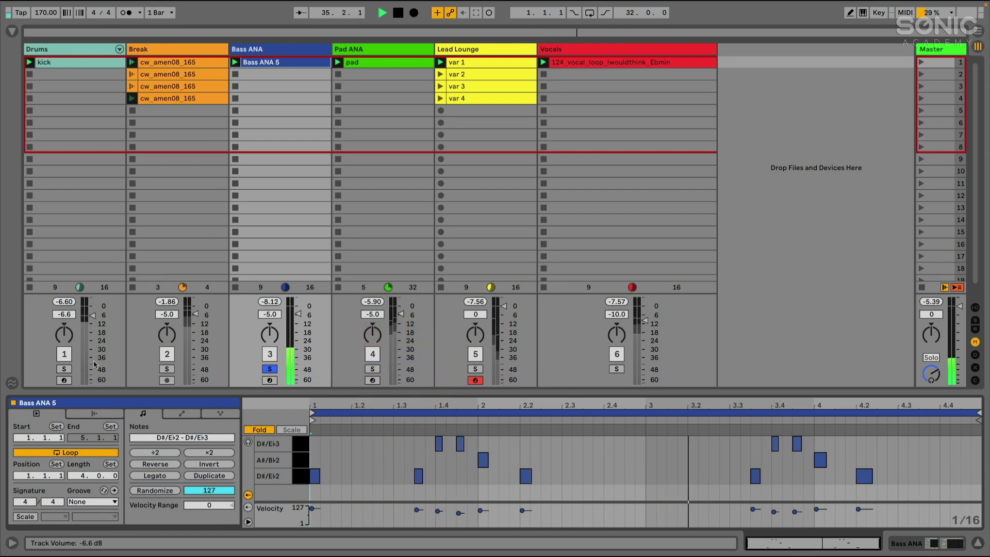
pyautogui.click(61, 370)
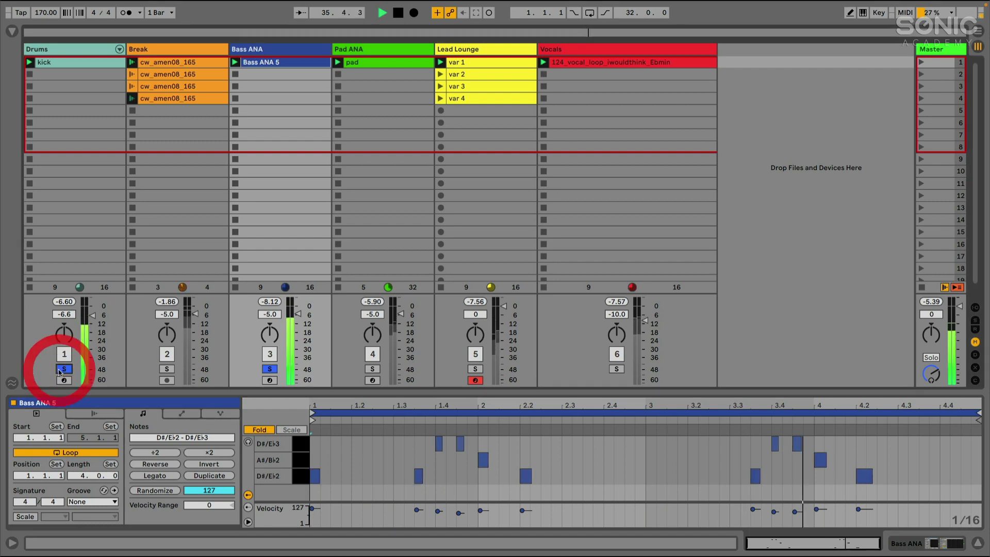
pyautogui.click(160, 370)
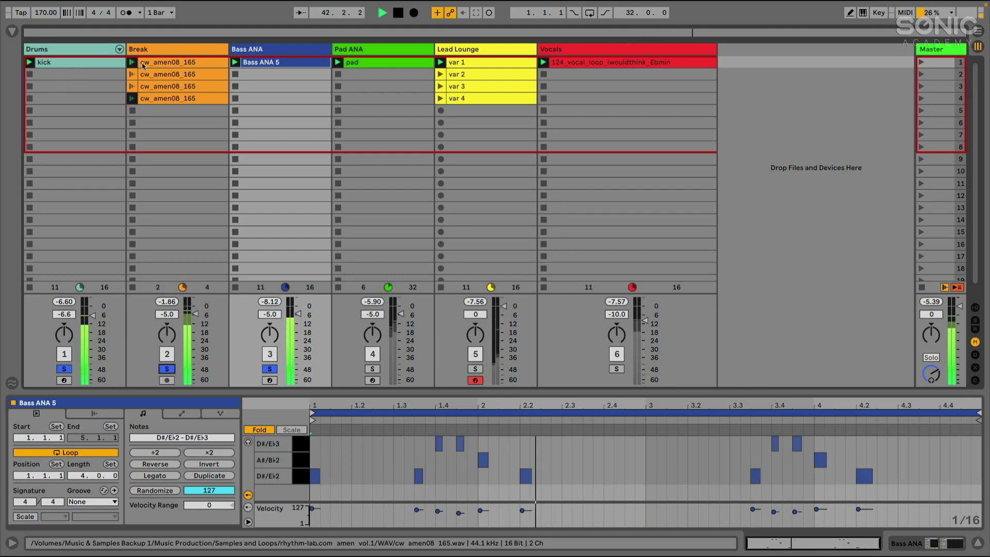
# Review the Break, Drums and Bass ANA device chains, and stop playback with all solos cleared
pyautogui.click(155, 49)
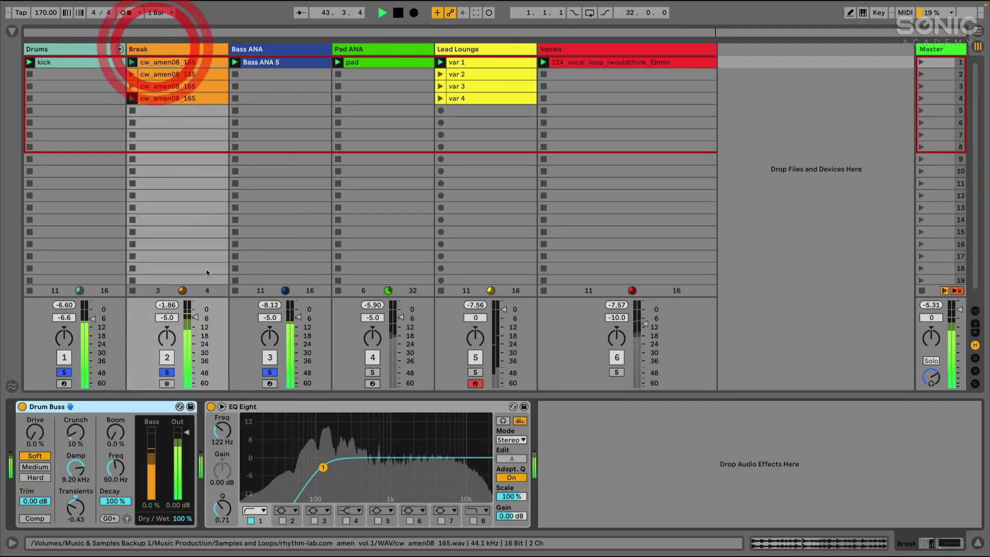
pyautogui.click(71, 49)
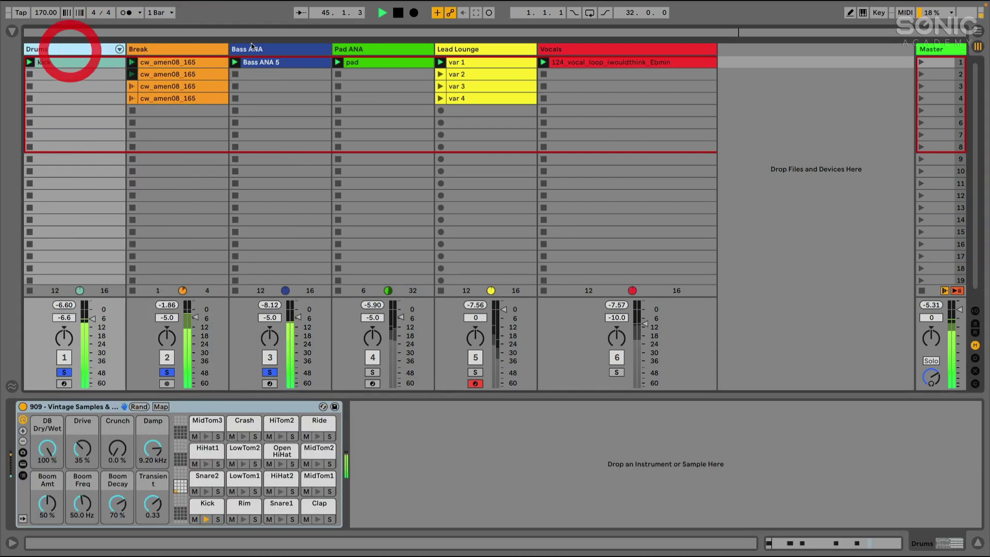
pyautogui.click(249, 49)
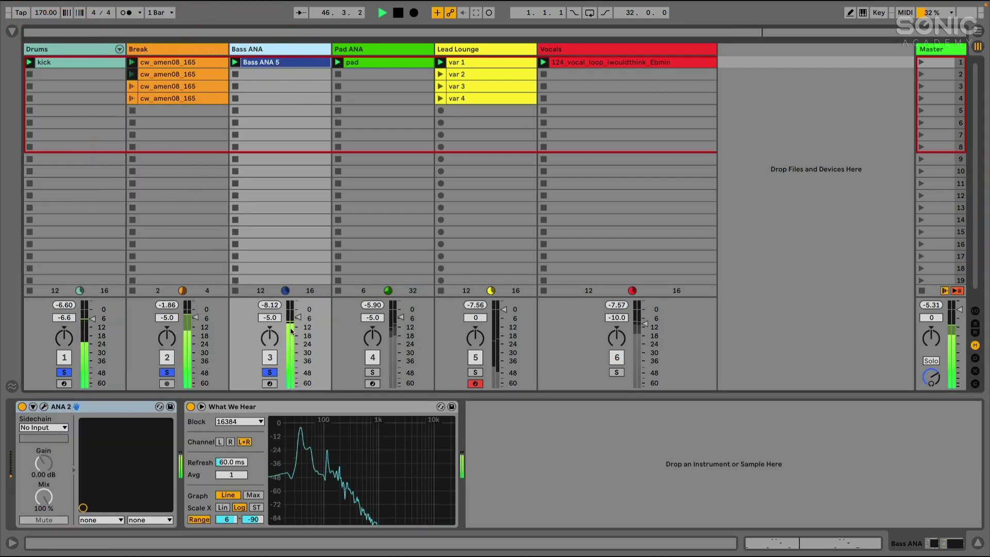
pyautogui.press('space')
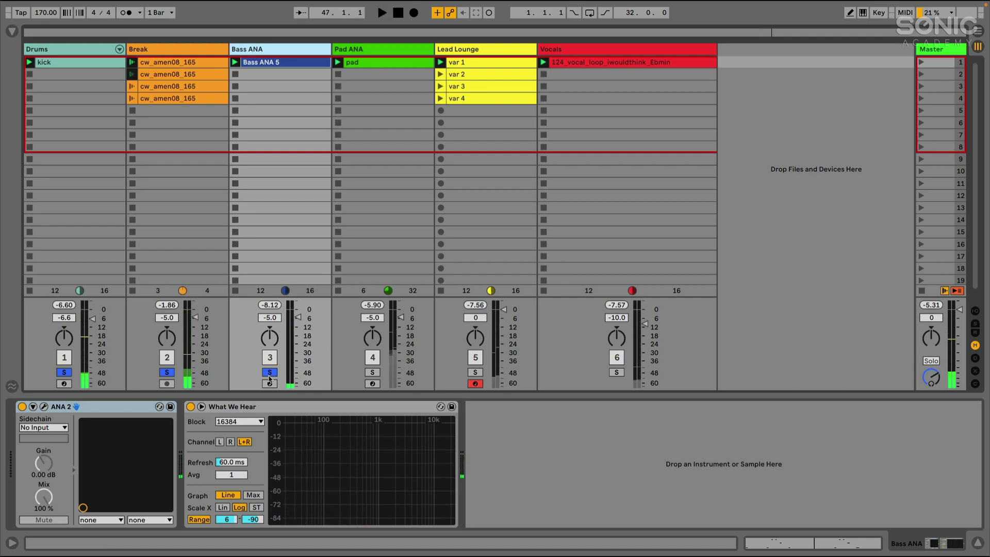
pyautogui.click(269, 372)
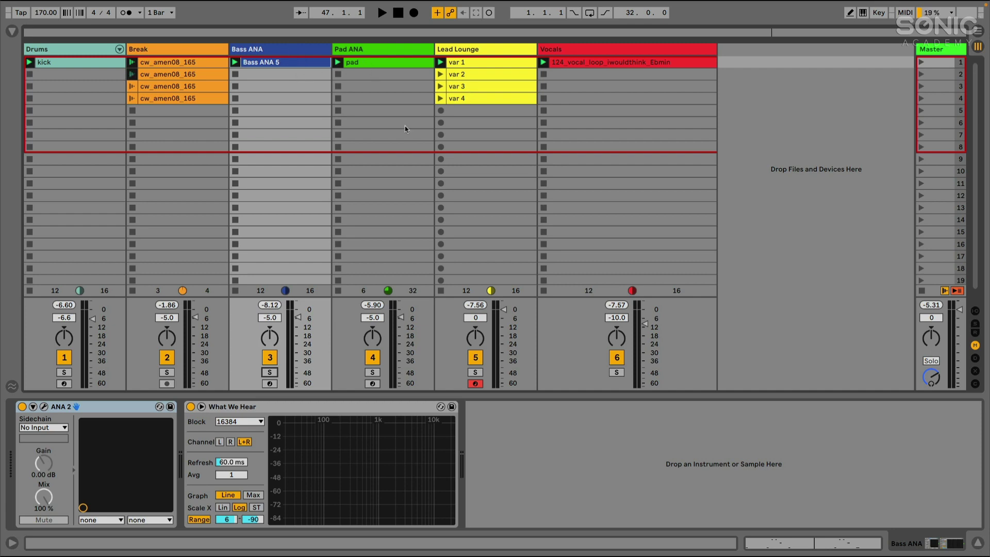
# Open the recent Live set "Ride the Wave_Abm_1.6_SA Example.als"
pyautogui.moveTo(95, 3)
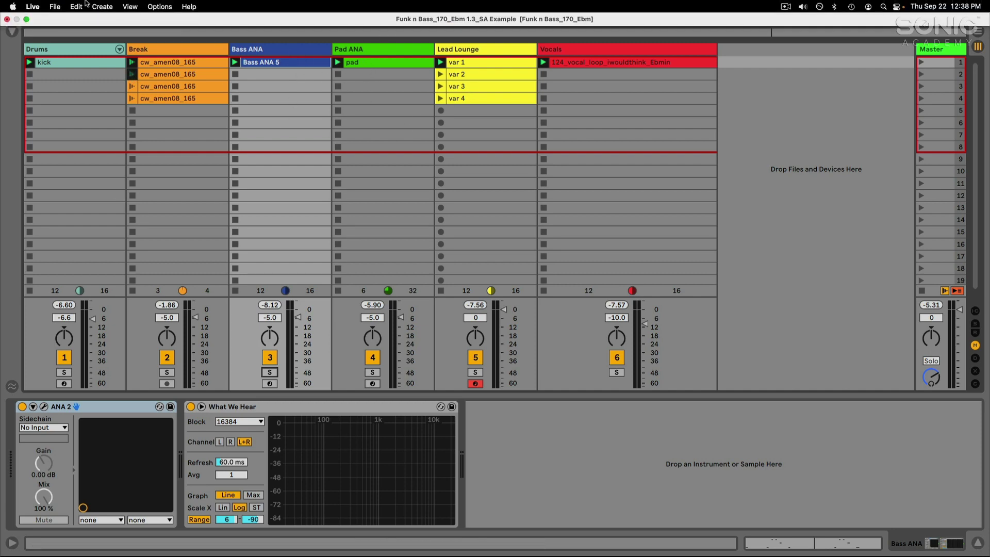
pyautogui.click(53, 3)
pyautogui.moveTo(77, 43)
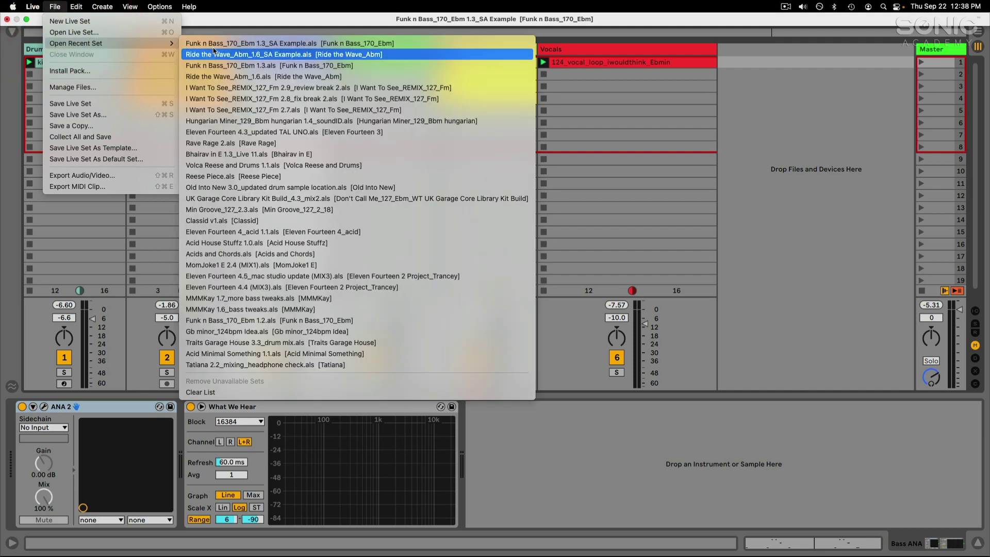
pyautogui.click(256, 55)
pyautogui.click(395, 301)
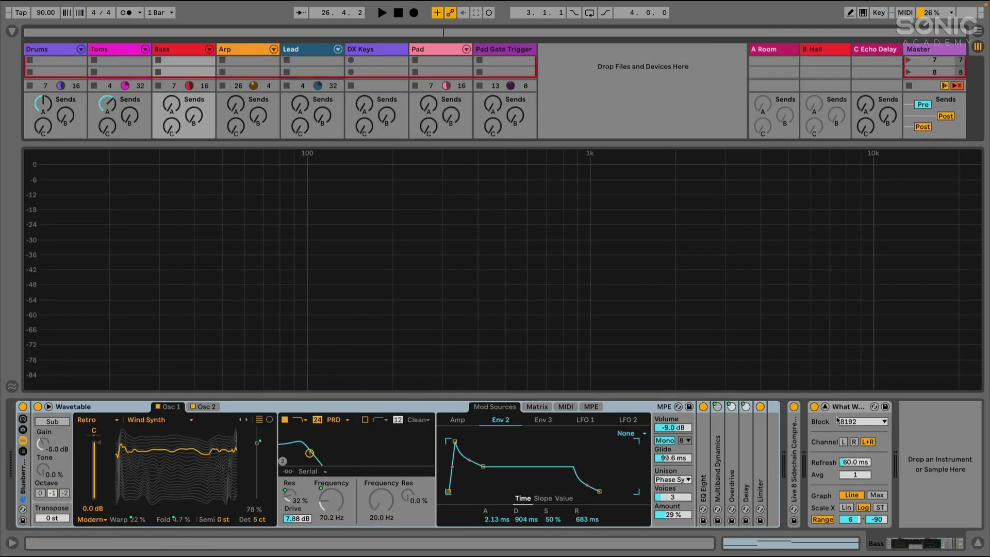
# Play the set and compare the Osc 1 and Osc 2 wavetables in the Bass track's Wavetable synth
pyautogui.click(825, 407)
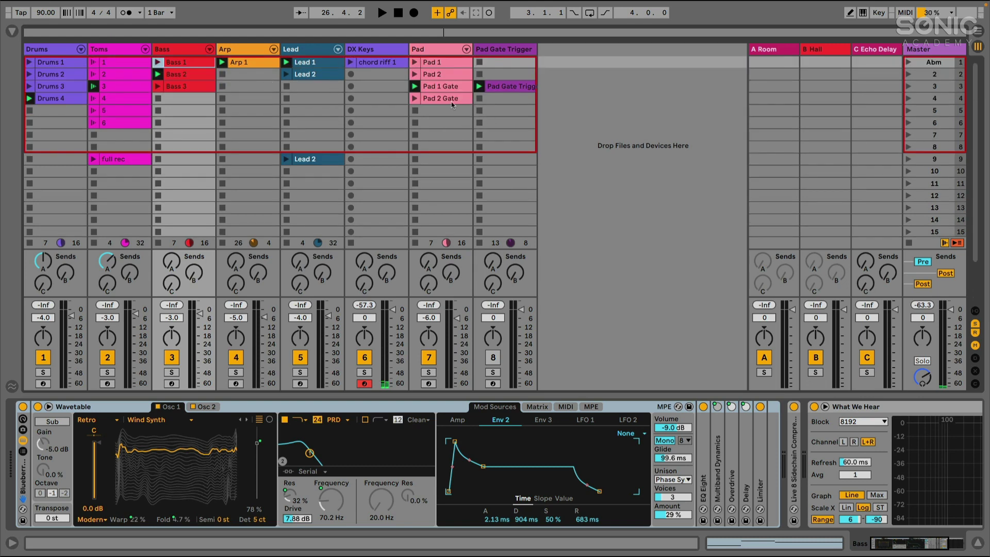
pyautogui.click(382, 12)
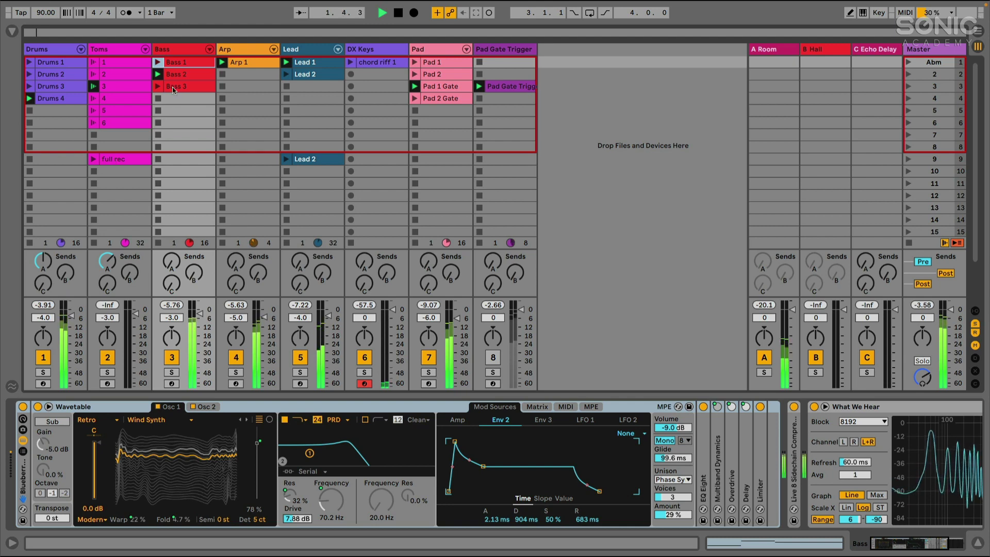
pyautogui.click(185, 49)
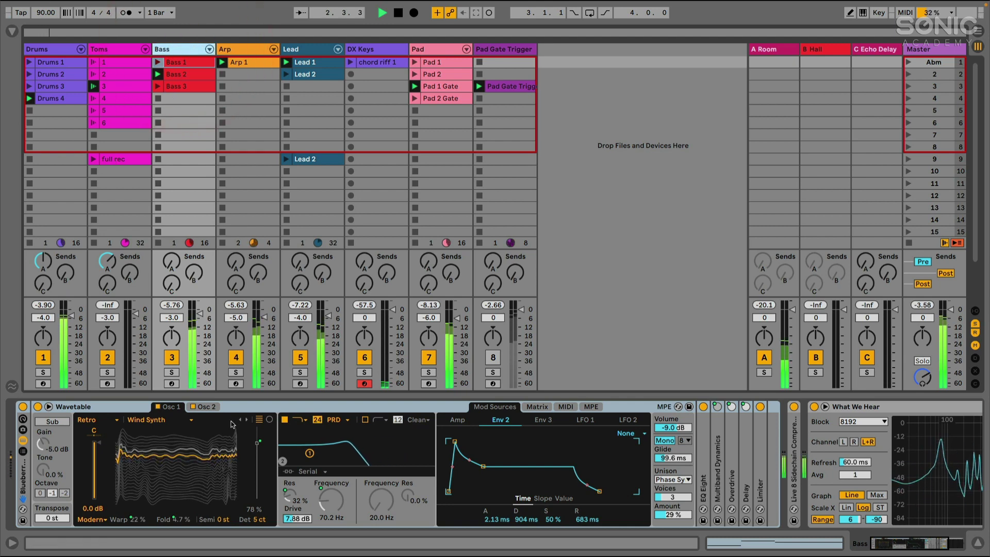
pyautogui.click(236, 415)
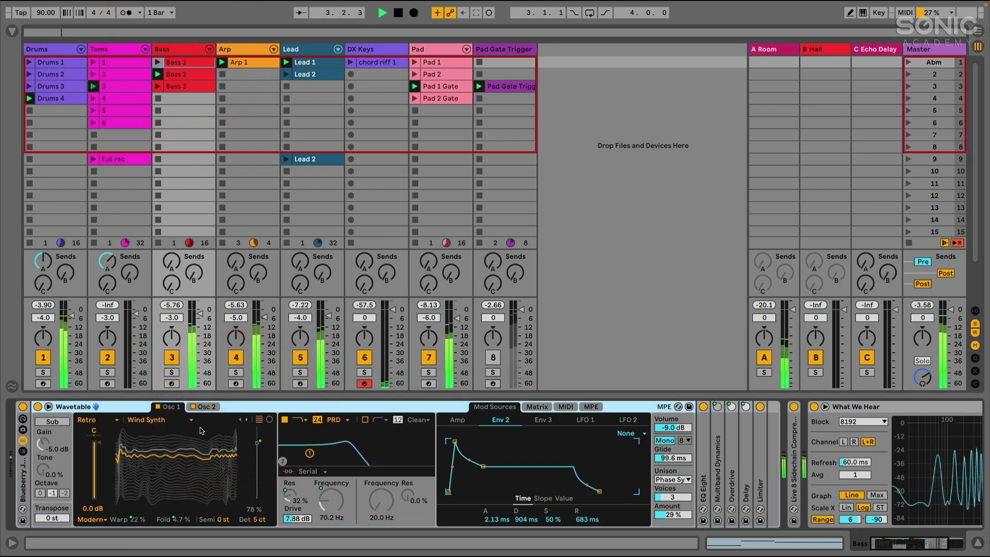
pyautogui.click(204, 406)
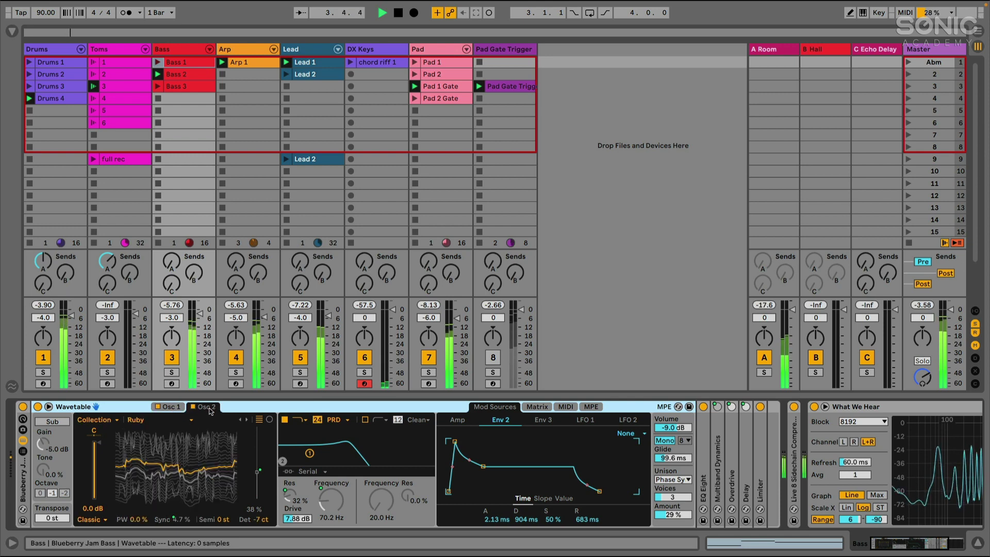
pyautogui.click(170, 406)
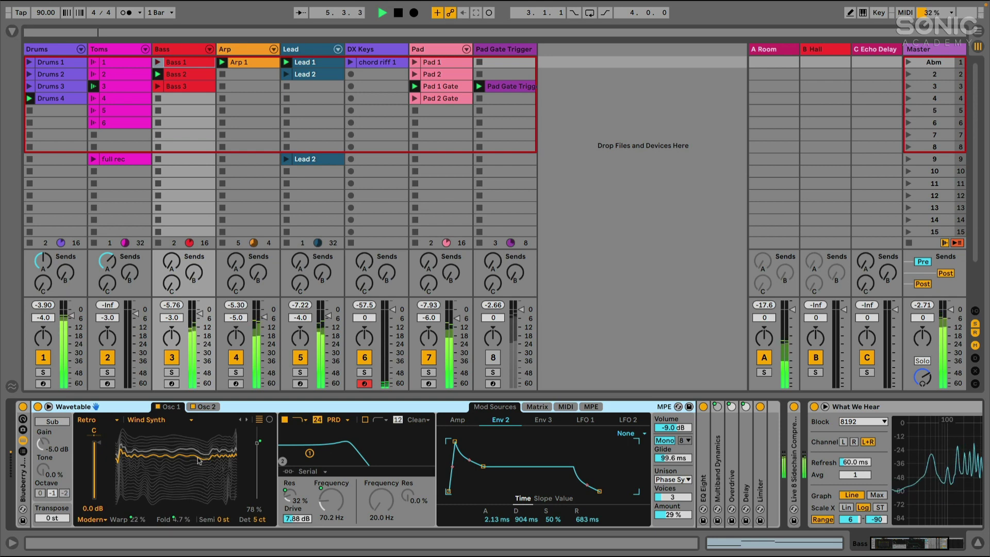
pyautogui.click(203, 406)
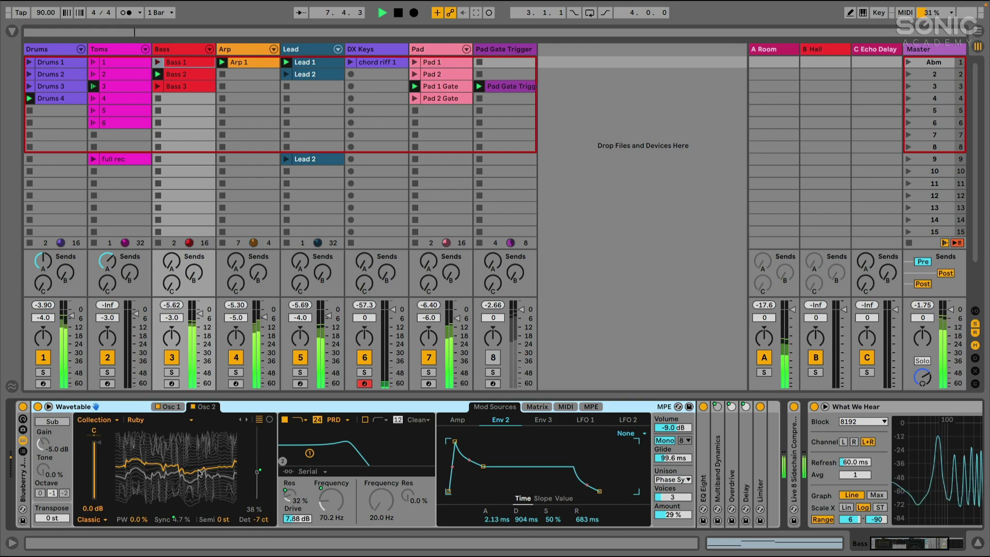
# Inspect the Bass track's harmonics in the enlarged spectrum analyser while the full set plays
pyautogui.click(828, 406)
pyautogui.click(652, 407)
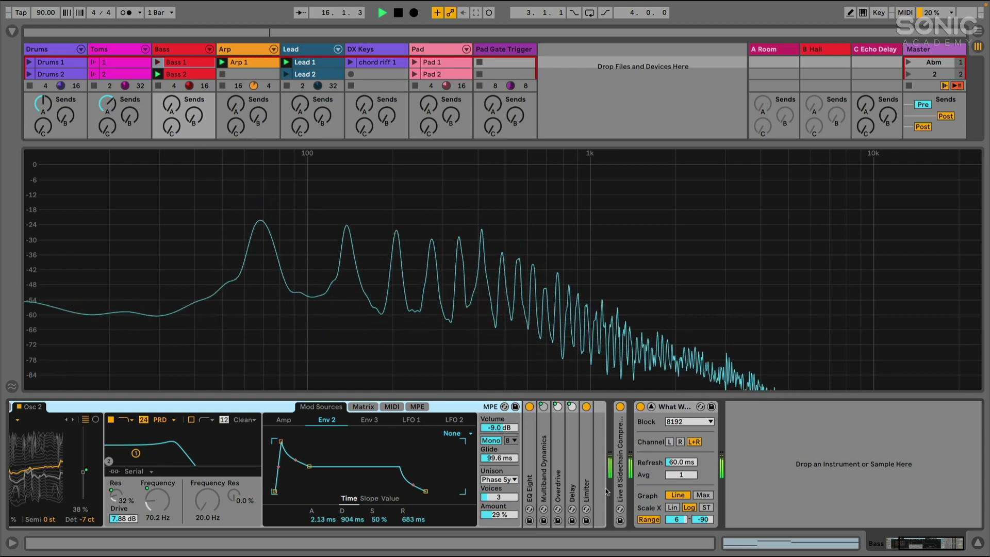
pyautogui.click(651, 407)
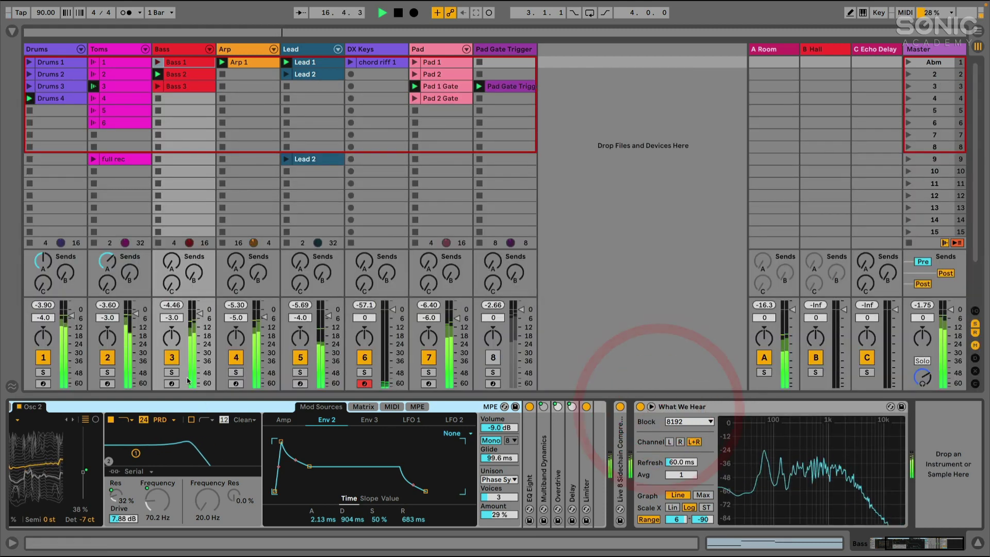
# Solo the Bass, Lead and Pad tracks and examine the bass spectrum in the enlarged analyser
pyautogui.click(172, 373)
pyautogui.click(300, 372)
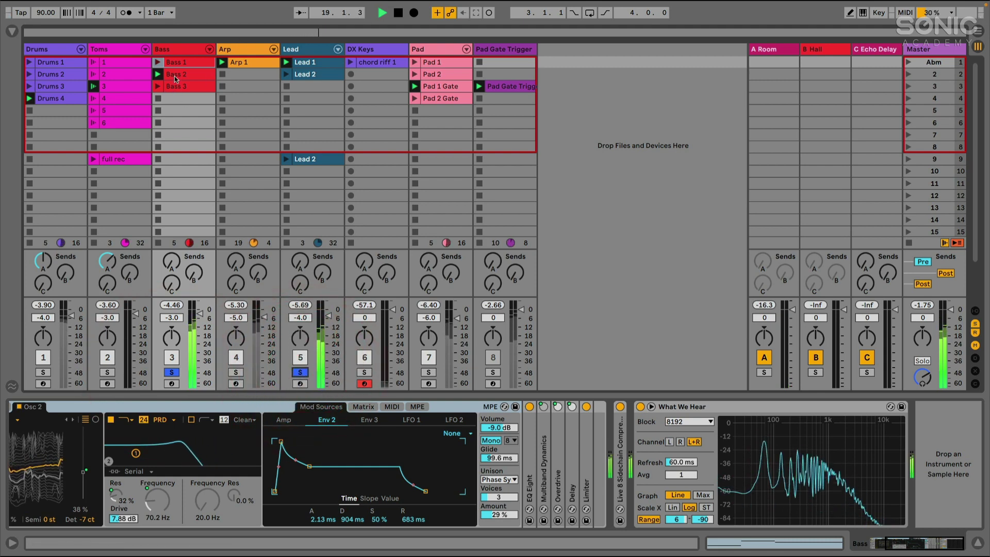
pyautogui.click(649, 406)
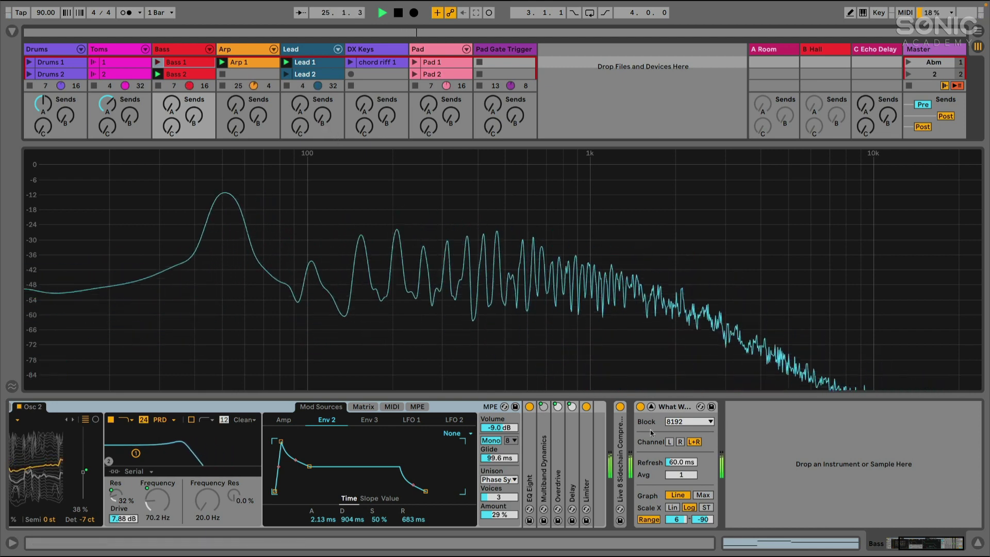
pyautogui.click(651, 407)
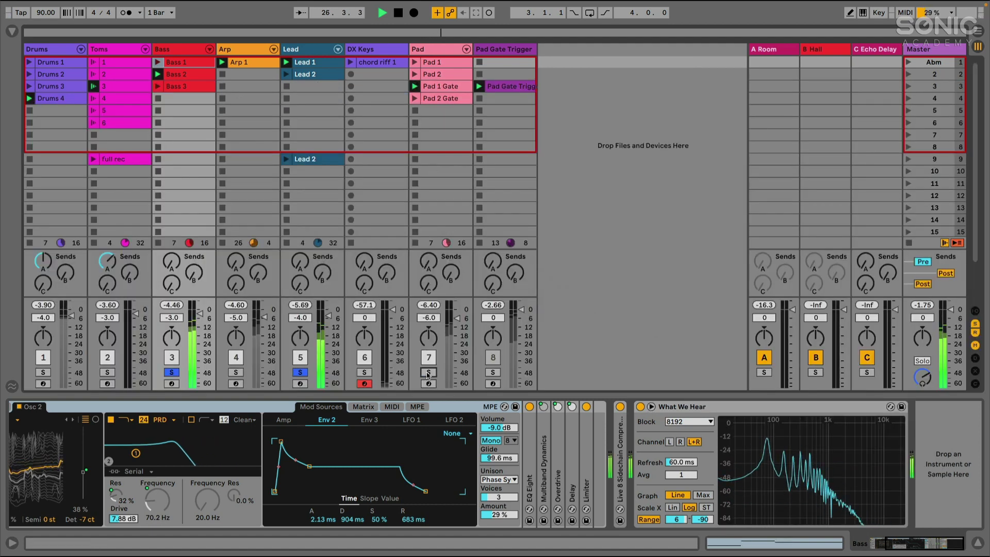
pyautogui.click(427, 373)
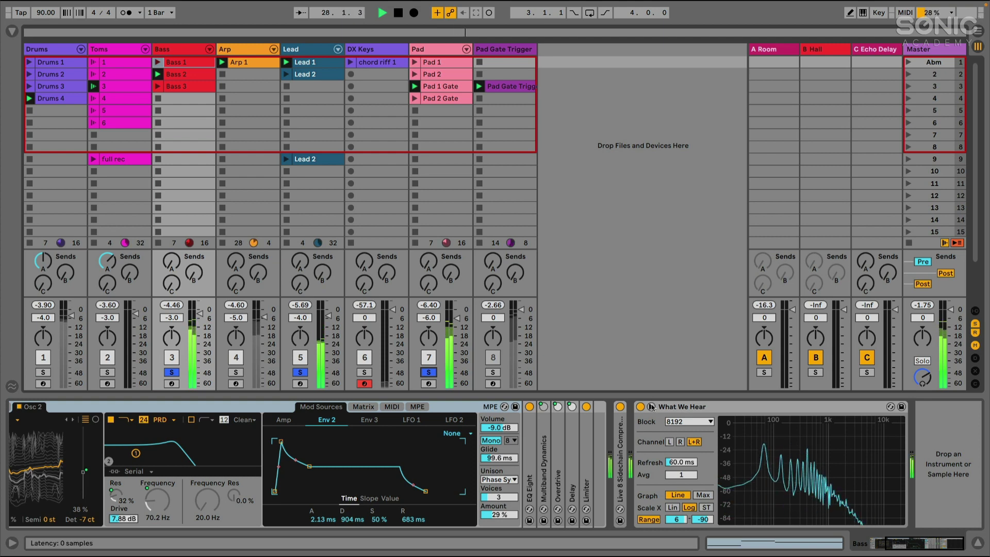
pyautogui.moveTo(766, 450)
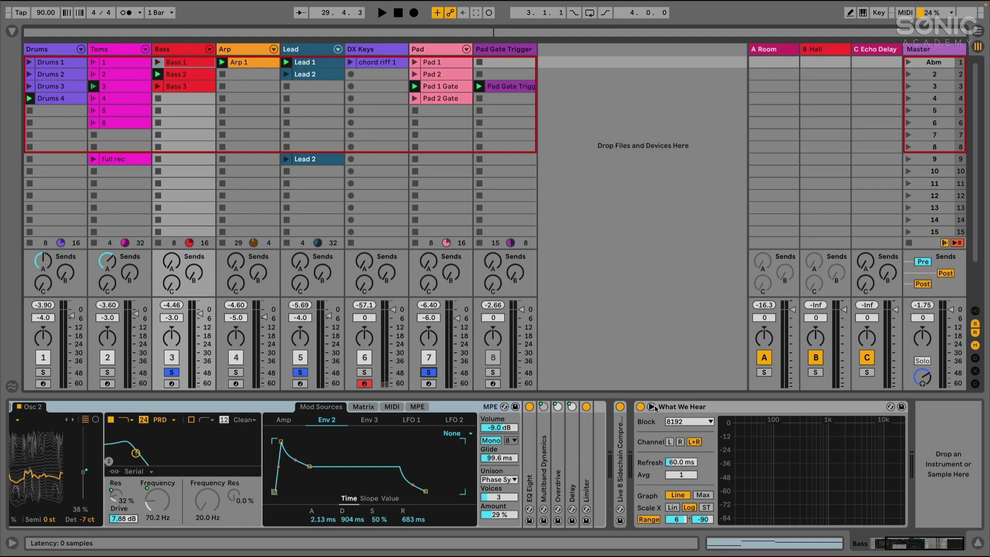
# Select the 9 Operator track and display the Operator synth's global settings
pyautogui.click(180, 74)
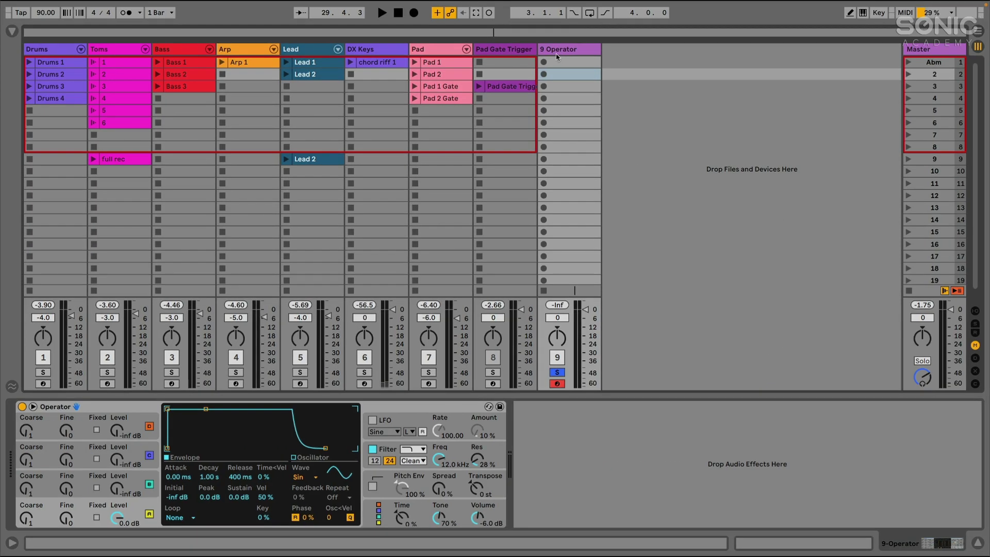
pyautogui.click(558, 52)
pyautogui.click(445, 406)
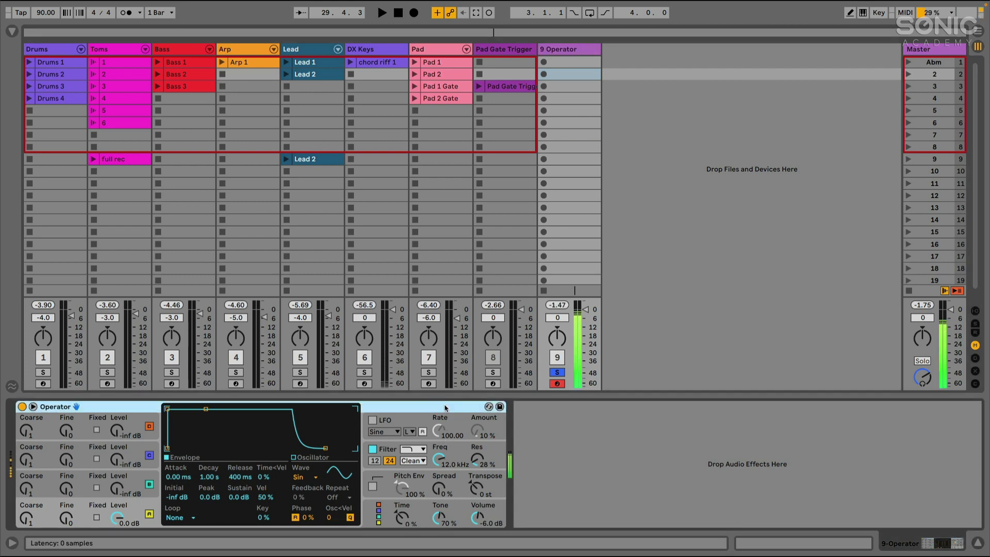
pyautogui.click(474, 517)
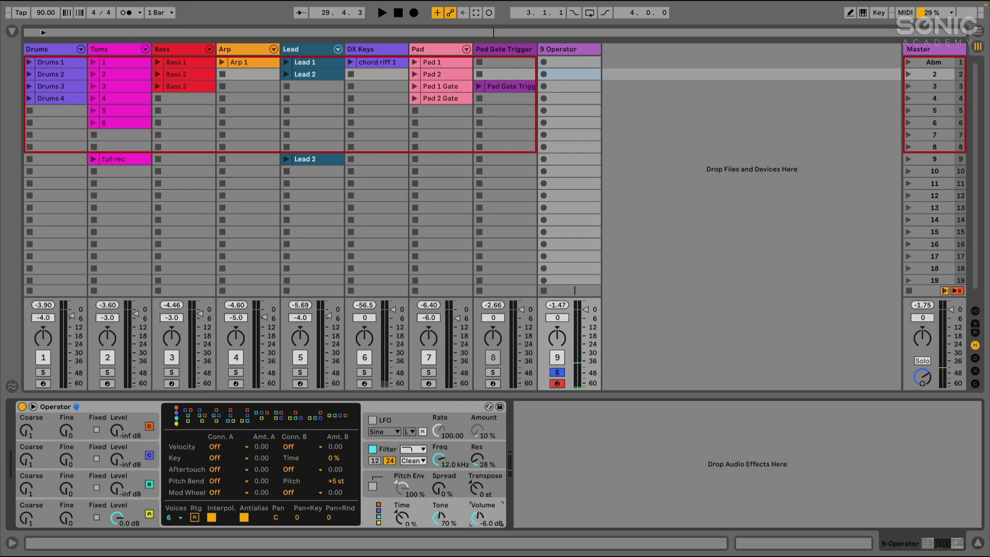
# Add the Spectrum audio effect from the Utilities category after Operator on the 9 Operator track and hide the browser
pyautogui.click(12, 32)
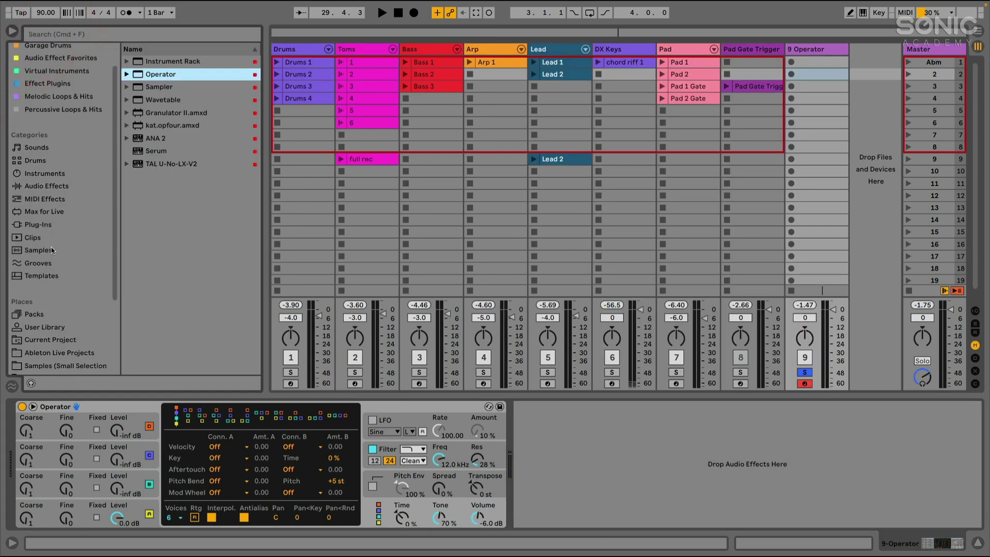
pyautogui.click(37, 214)
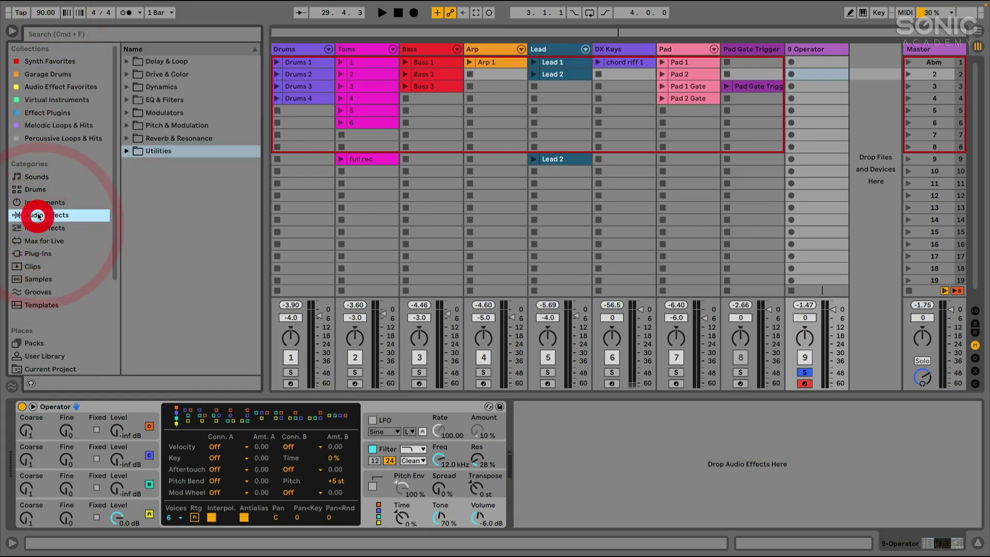
pyautogui.click(127, 151)
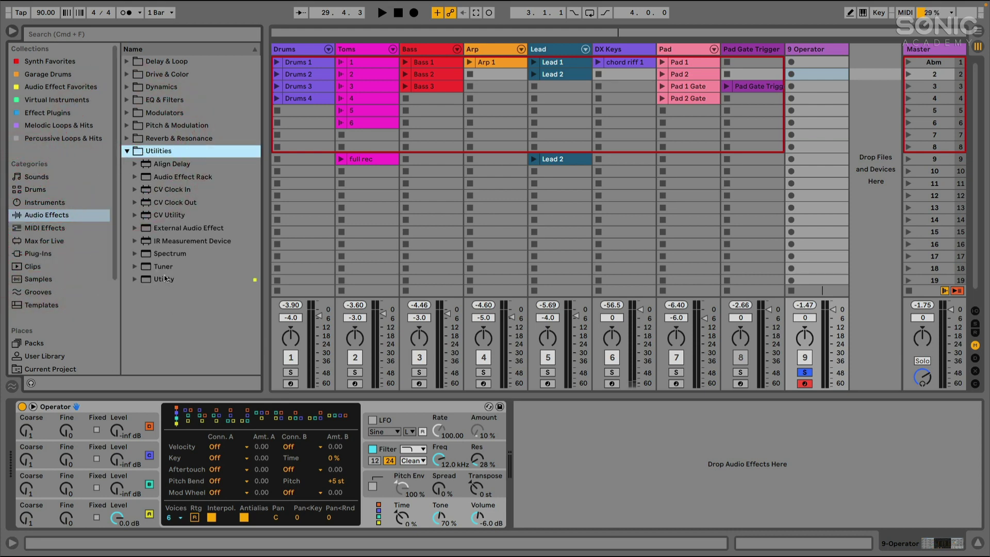
pyautogui.moveTo(163, 259); pyautogui.dragTo(548, 425)
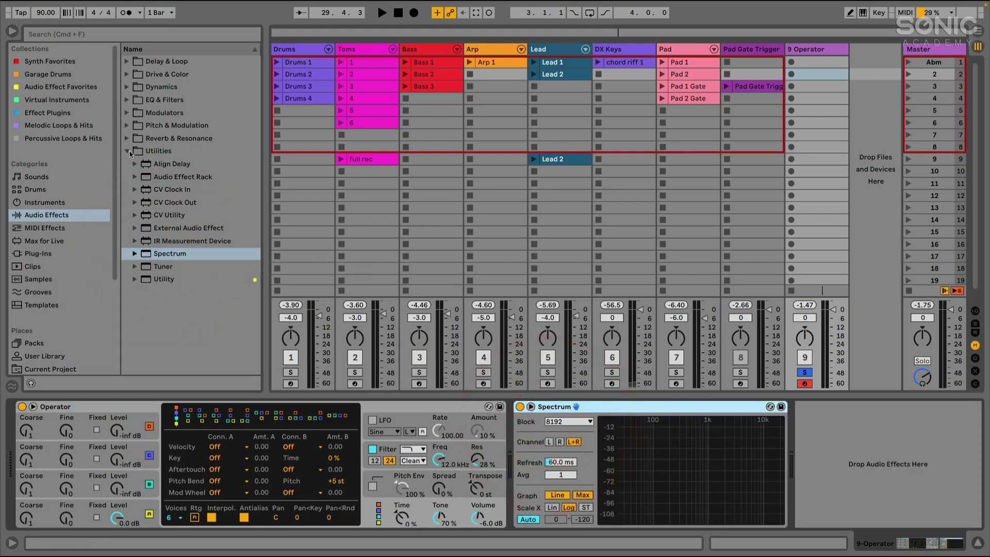
pyautogui.click(128, 151)
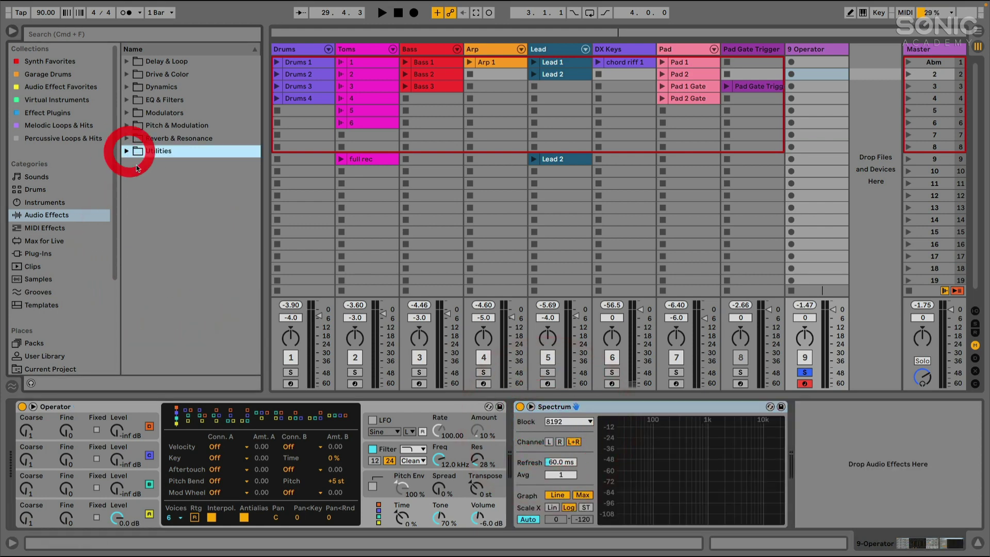
pyautogui.click(13, 33)
# Expand the new Spectrum's graph into the main view and adjust the height of the enlarged display
pyautogui.click(623, 407)
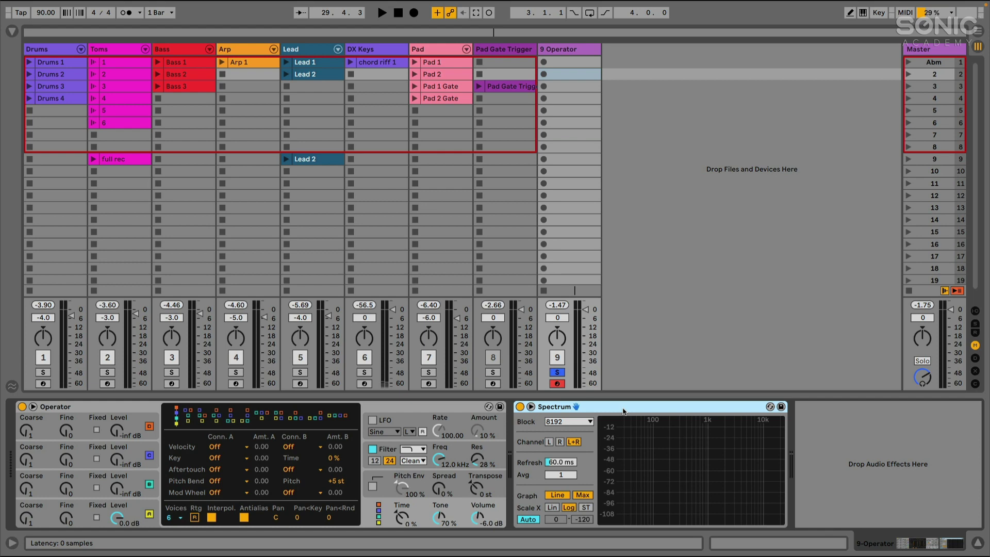
pyautogui.click(530, 407)
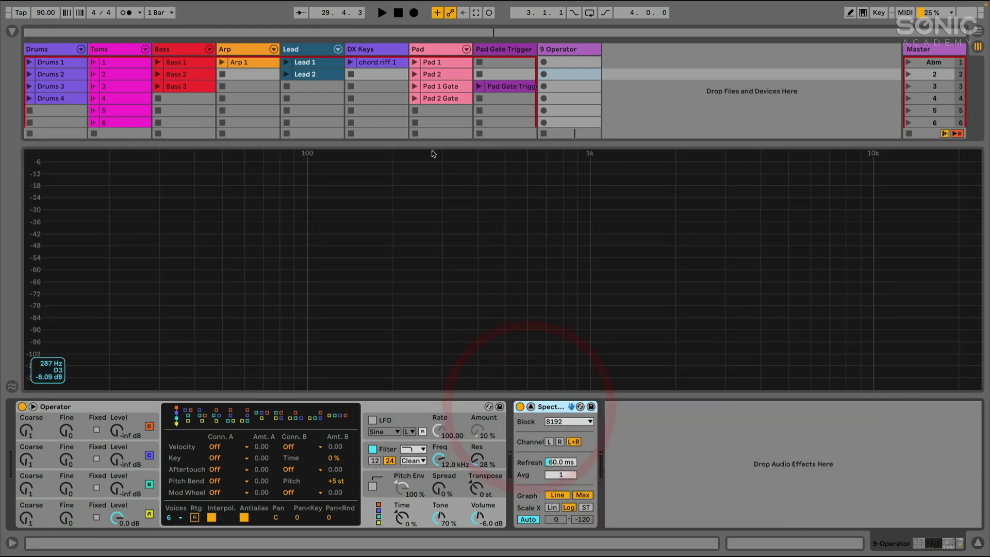
pyautogui.moveTo(432, 149); pyautogui.dragTo(433, 165)
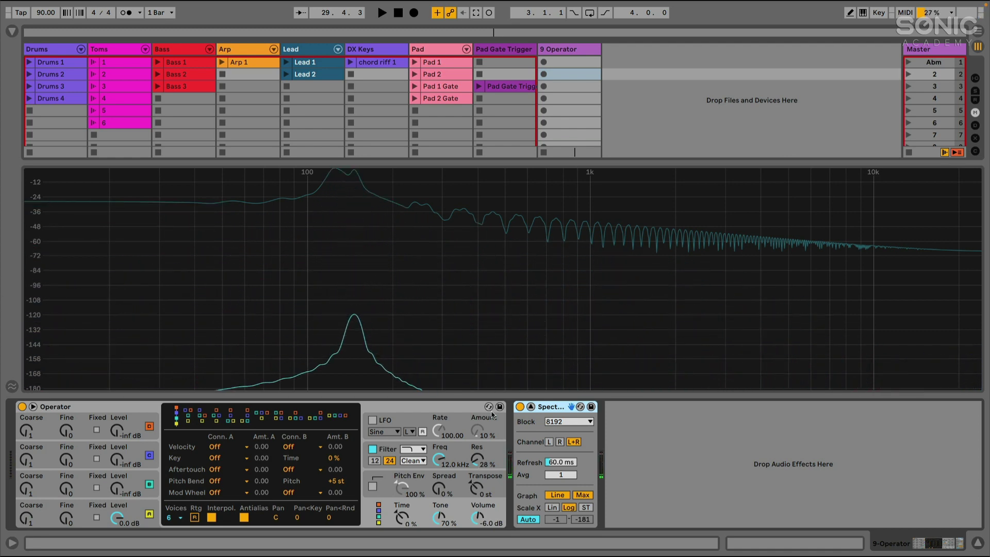
# Switch the Spectrum's level scale from automatic to a fixed range of 6 to -60 dB
pyautogui.click(527, 520)
pyautogui.click(557, 520)
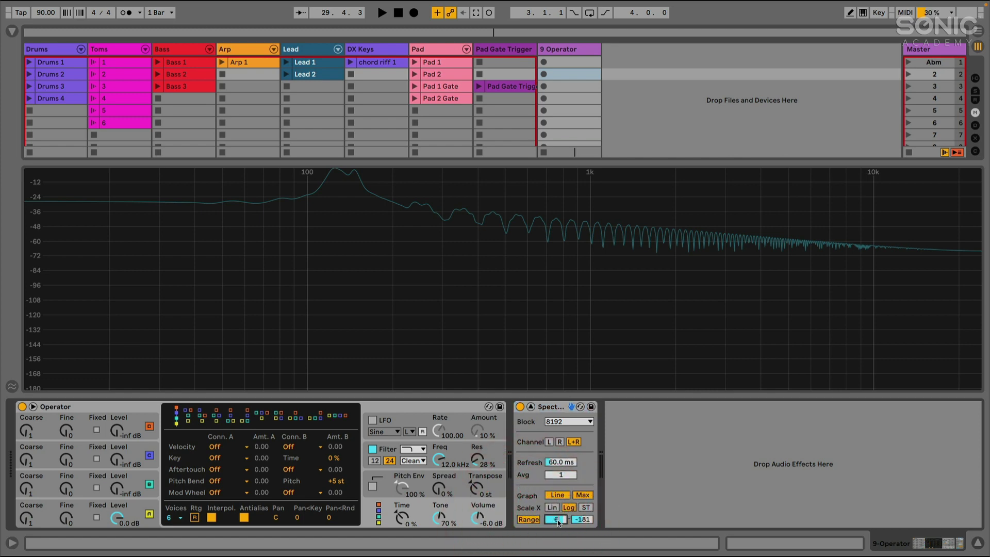
pyautogui.write('6')
pyautogui.press('Return')
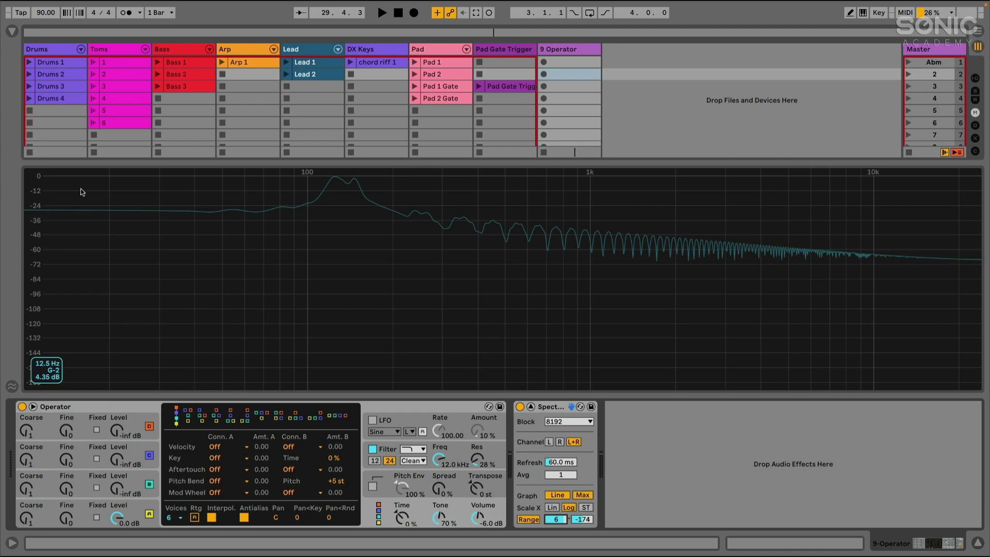
pyautogui.click(577, 522)
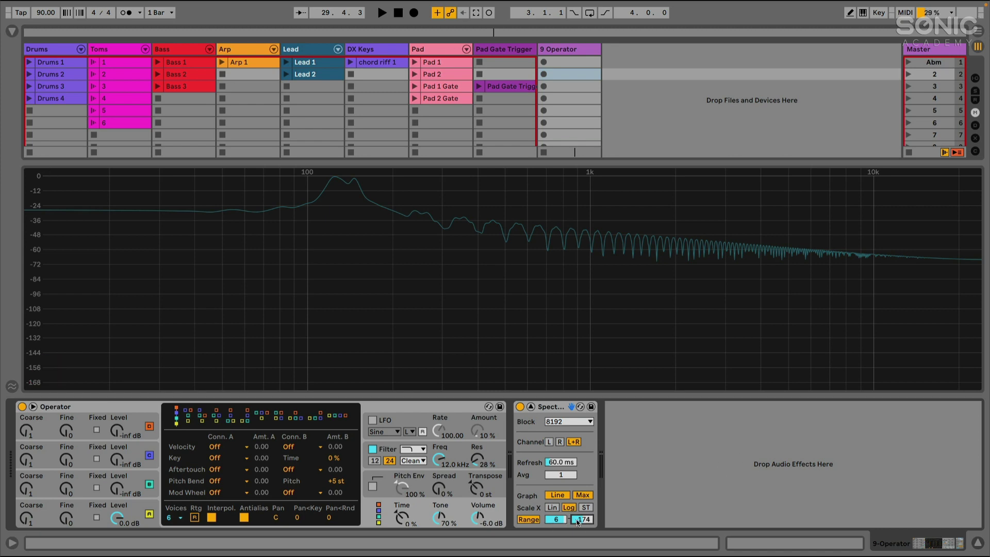
pyautogui.write('-60')
pyautogui.press('Return')
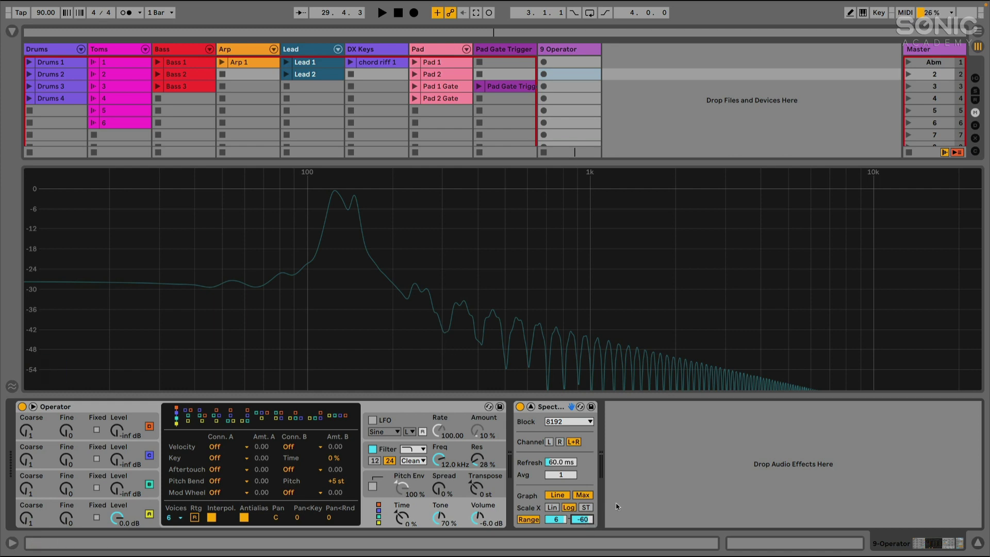
# Turn off the Spectrum's Max curve and set its block size to 16384
pyautogui.click(583, 495)
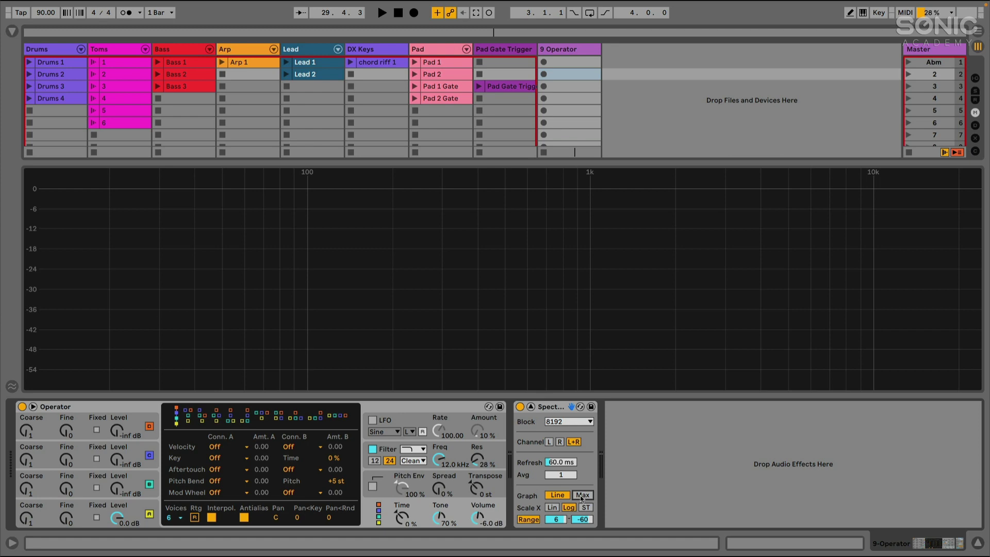
pyautogui.click(582, 495)
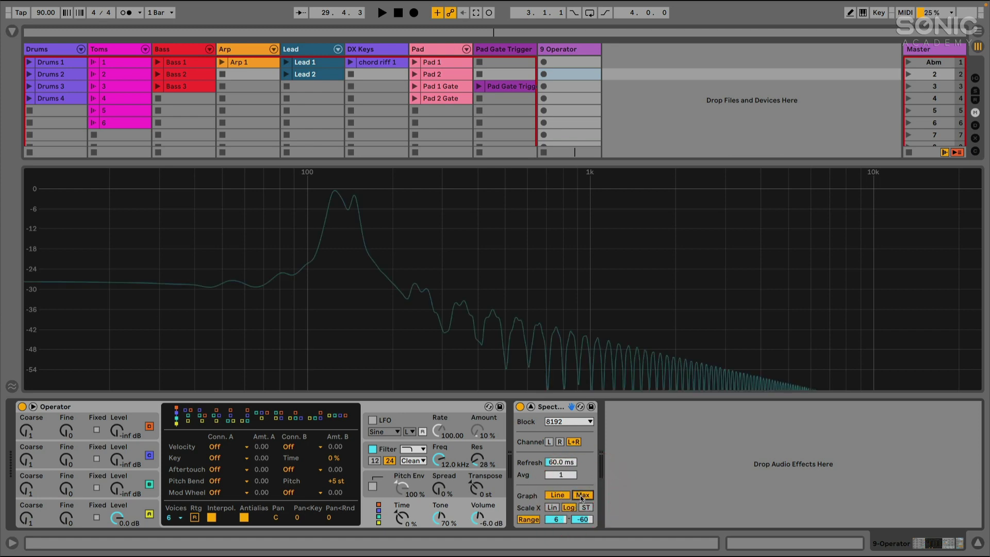
pyautogui.click(581, 496)
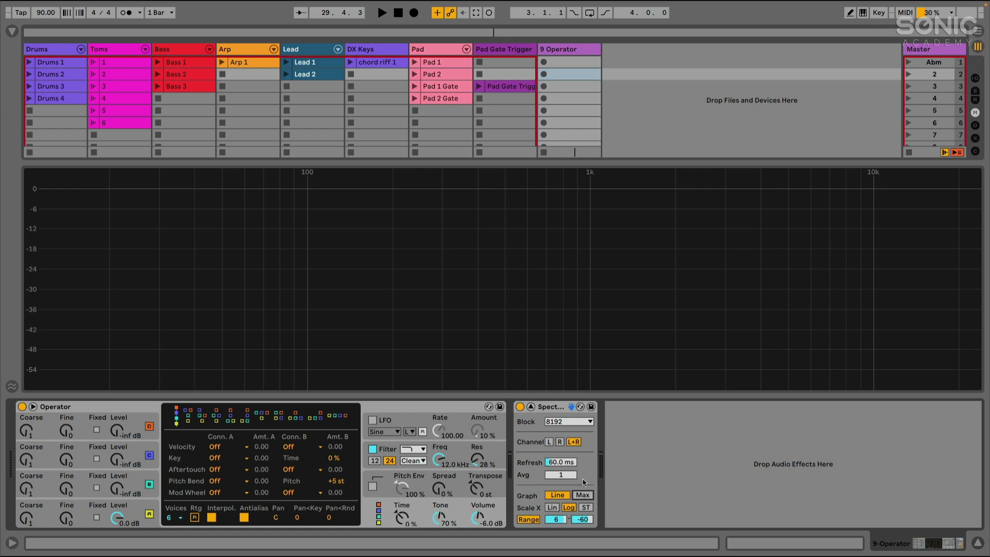
pyautogui.click(568, 424)
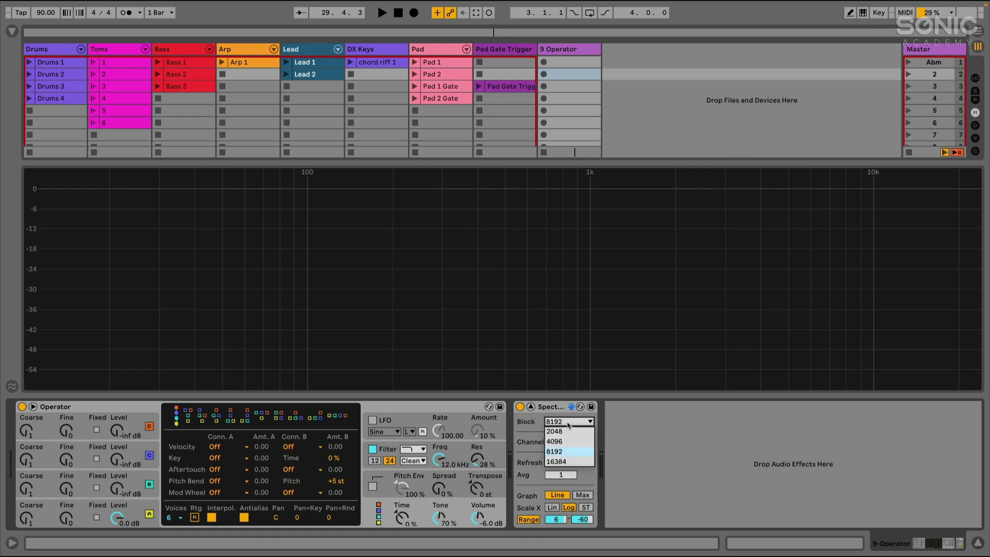
pyautogui.click(554, 462)
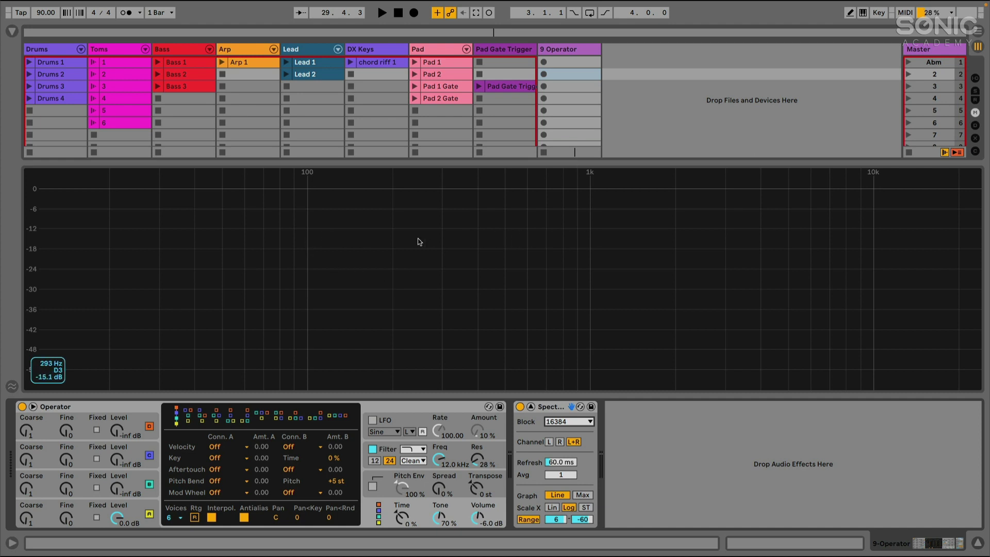
# Launch the Bass 2 clip with the Bass track soloed and enlarge its What We Hear spectrum analyser
pyautogui.click(158, 75)
pyautogui.click(158, 75)
pyautogui.click(172, 372)
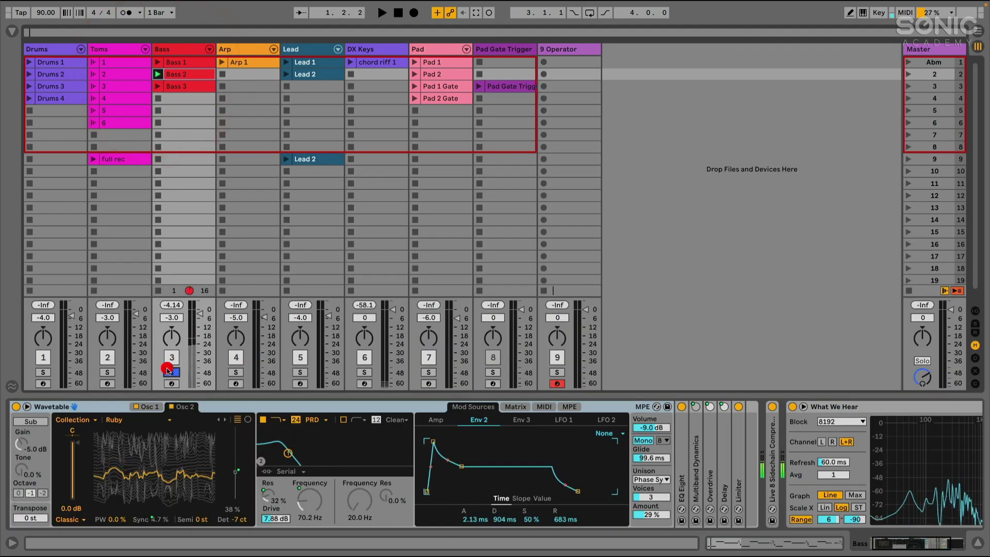
pyautogui.click(161, 48)
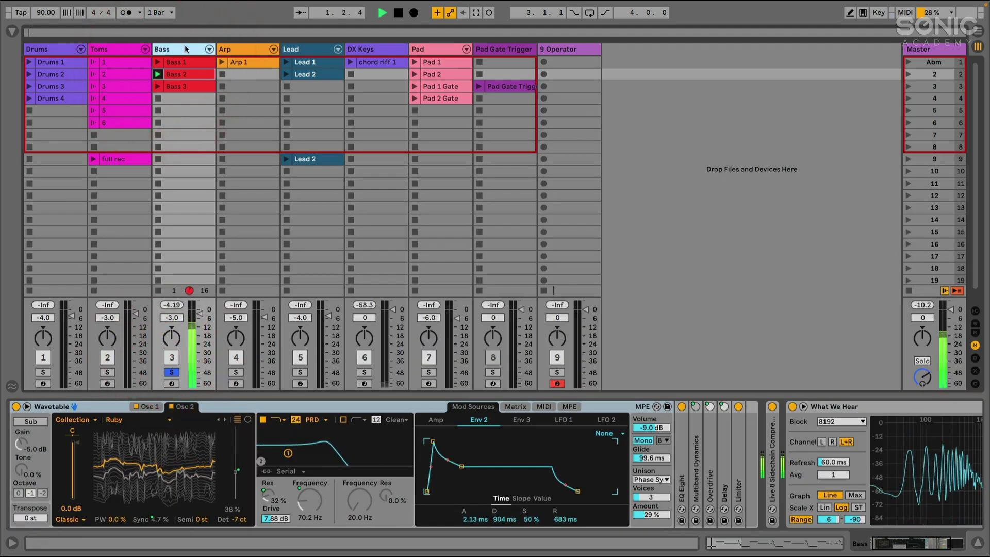
pyautogui.click(185, 43)
pyautogui.scroll(-3, 668, 411)
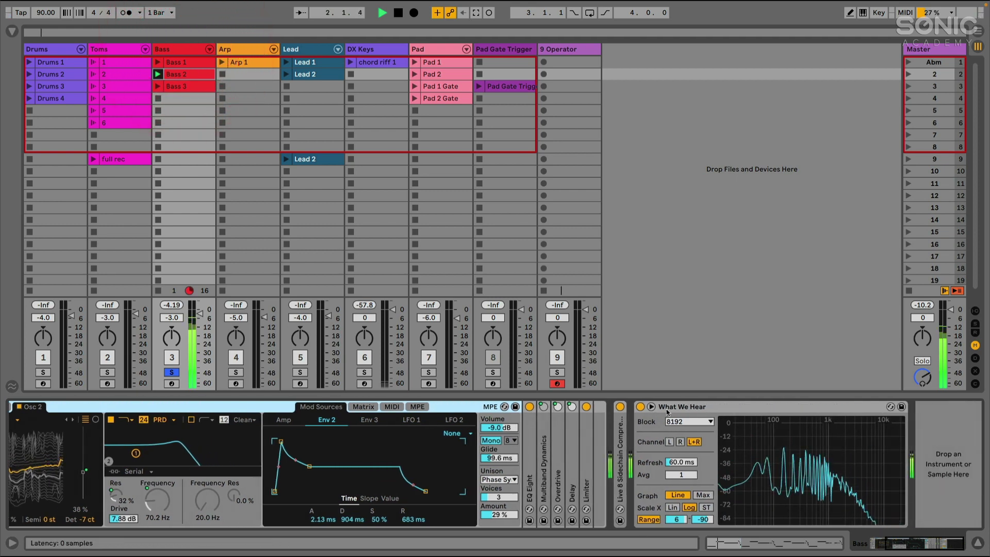
pyautogui.click(651, 407)
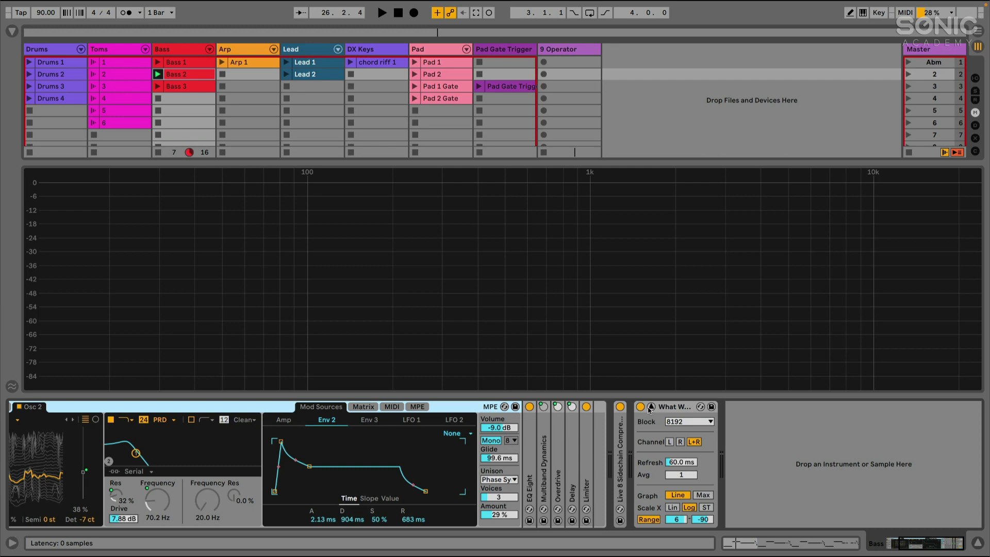
# Play the soloed Bass 2 clip, examine its fundamental and harmonics in the enlarged analyser, and stop playback
pyautogui.scroll(3, 263, 415)
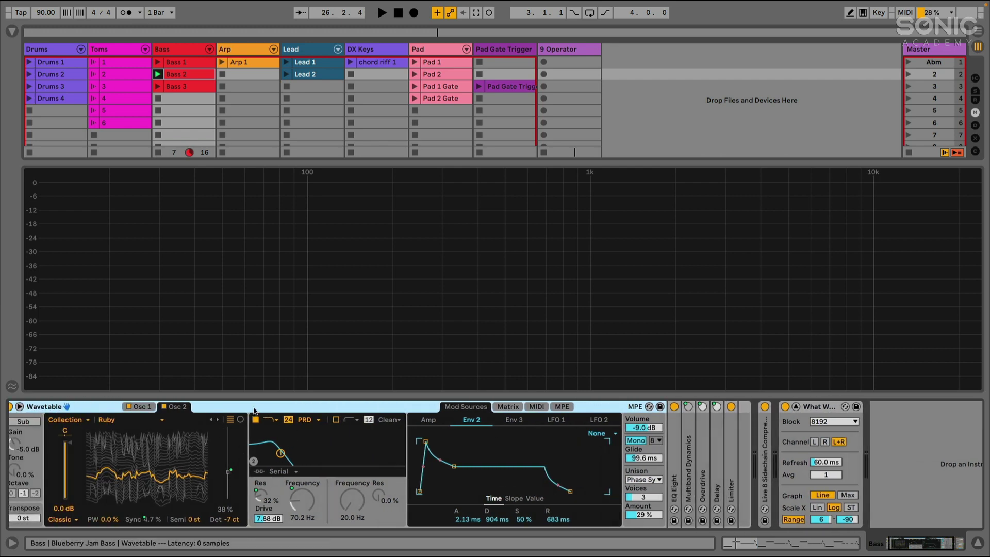
pyautogui.scroll(1, 255, 413)
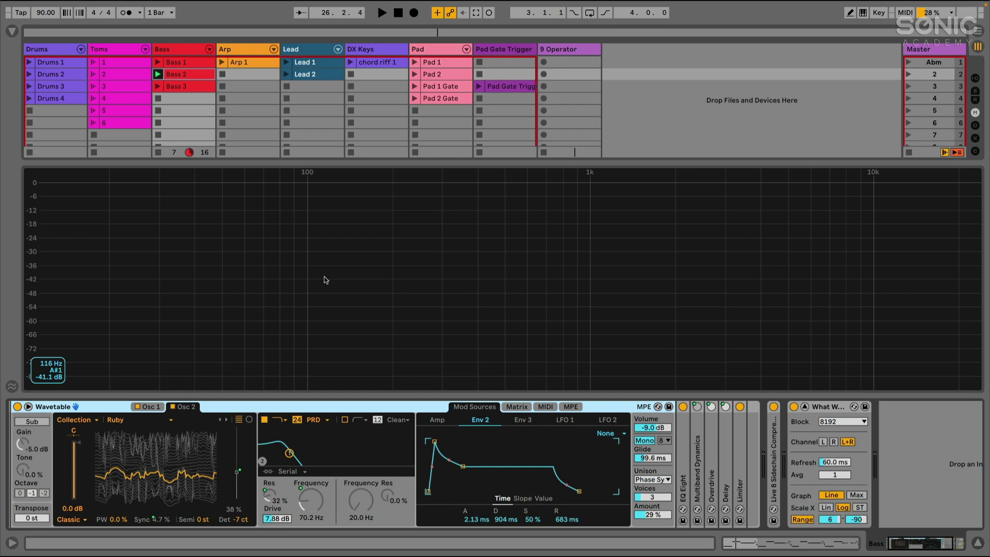
pyautogui.click(814, 406)
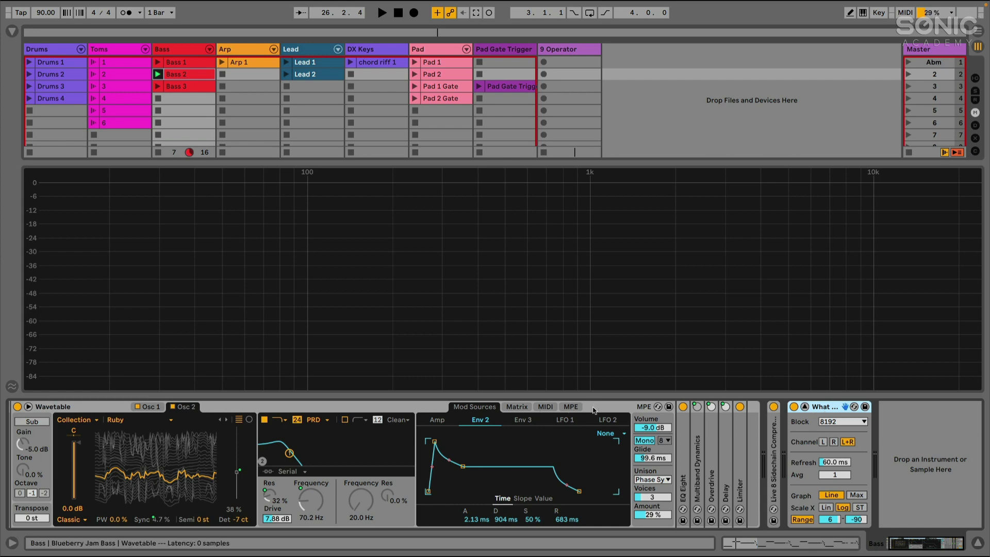
pyautogui.press('space')
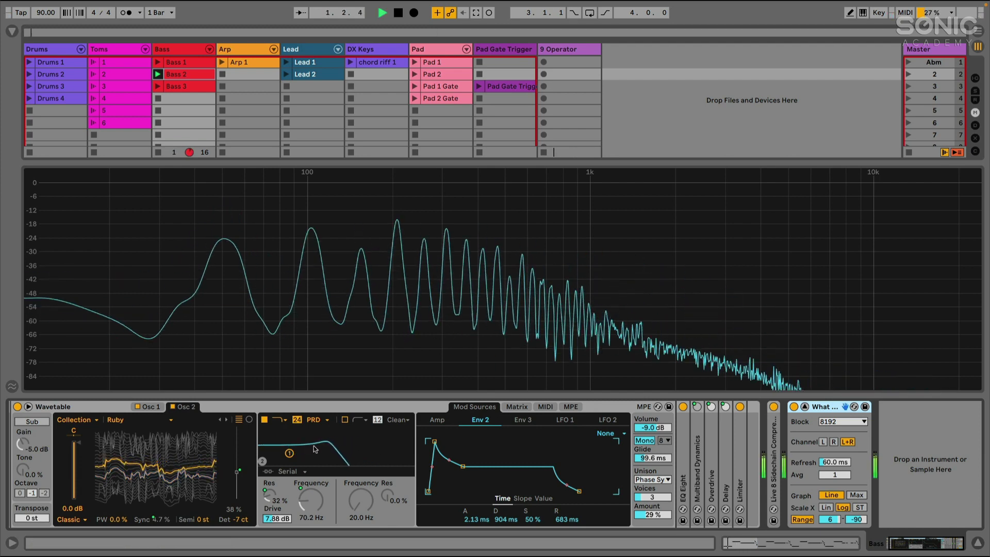
pyautogui.moveTo(295, 257)
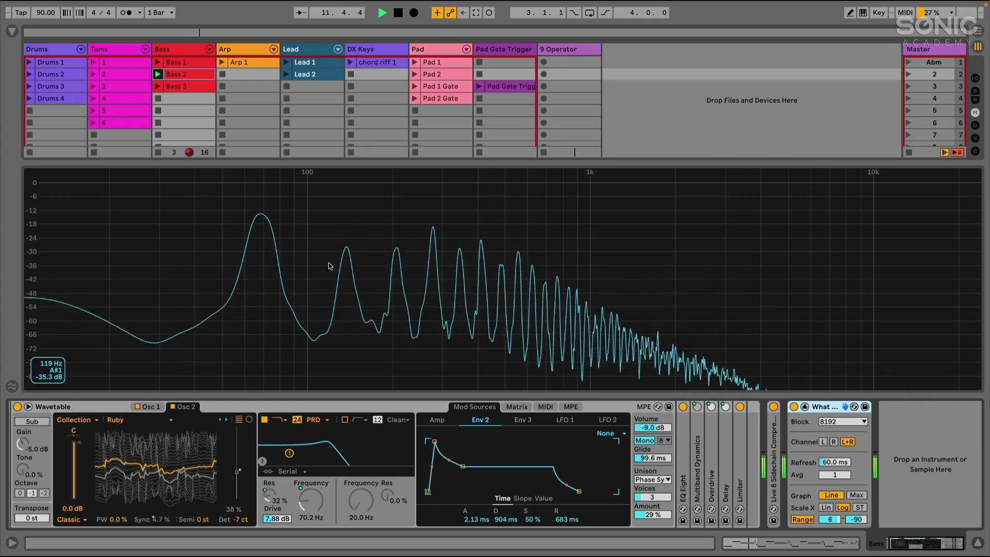
pyautogui.press('space')
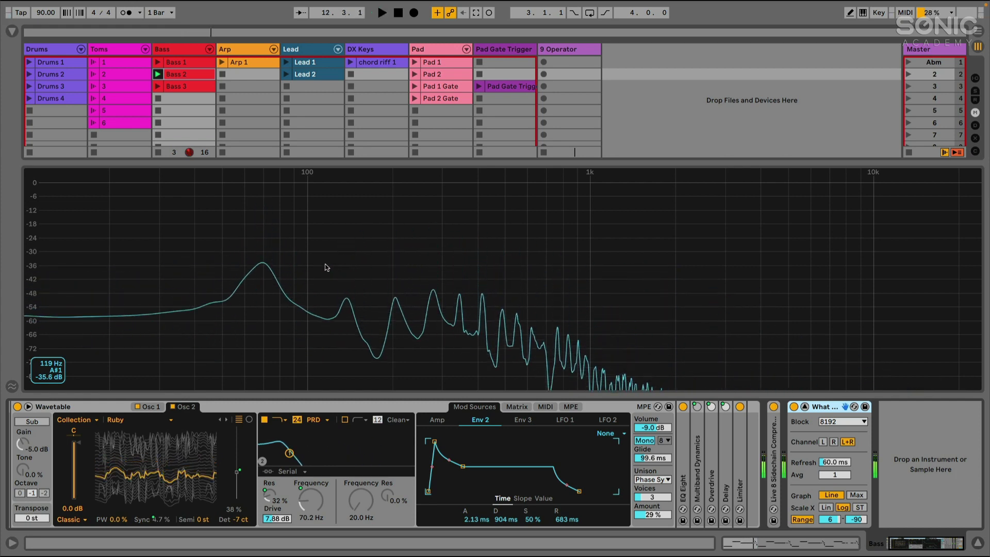